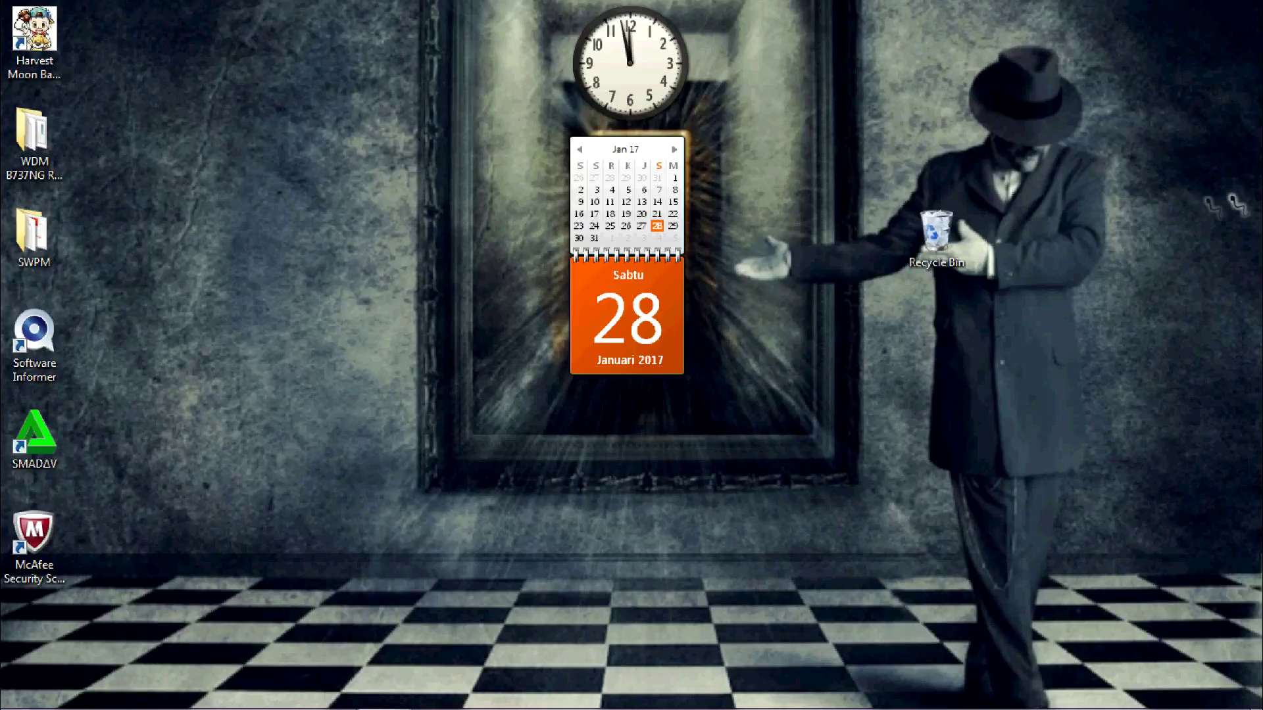
Launch Microsoft Word 2007 from the desktop dock to get a blank Document1
{"action": "left_click", "coordinate": [40, 228]}
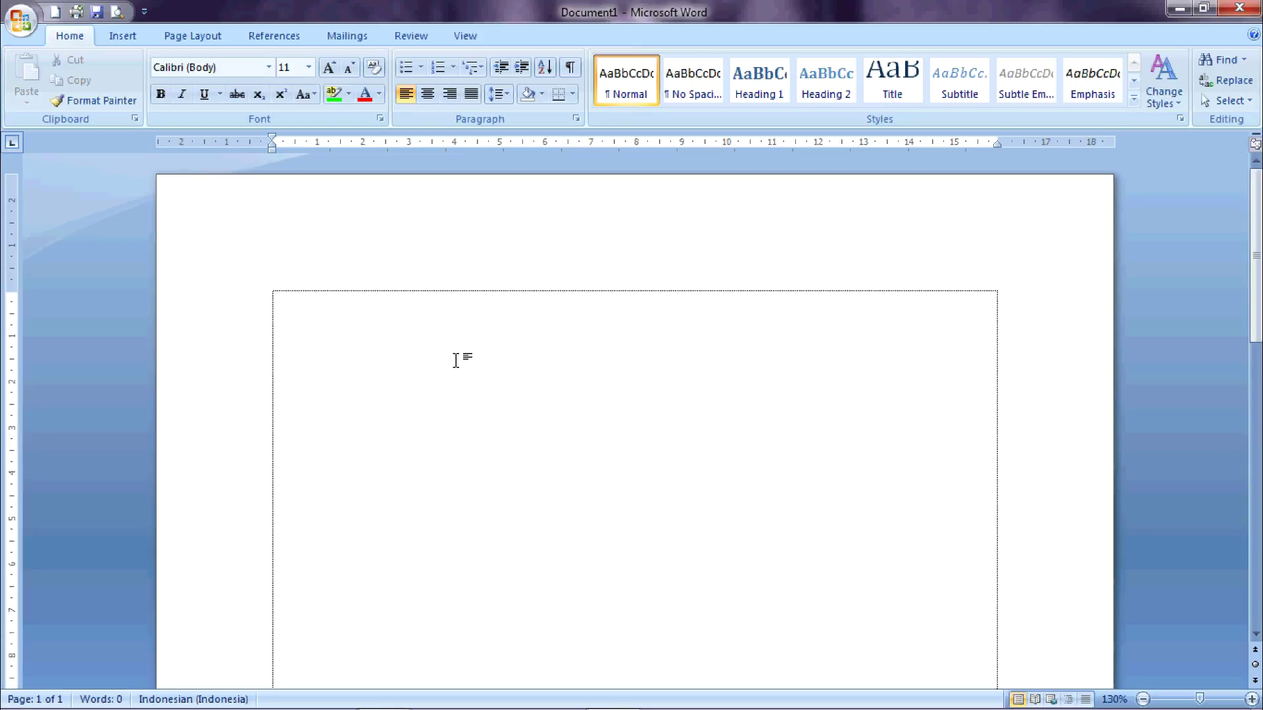
Type 'Daftar isi', then on the next line 'Kata pengantar' followed by a row of dots
{"action": "type", "text": "daar isi"}
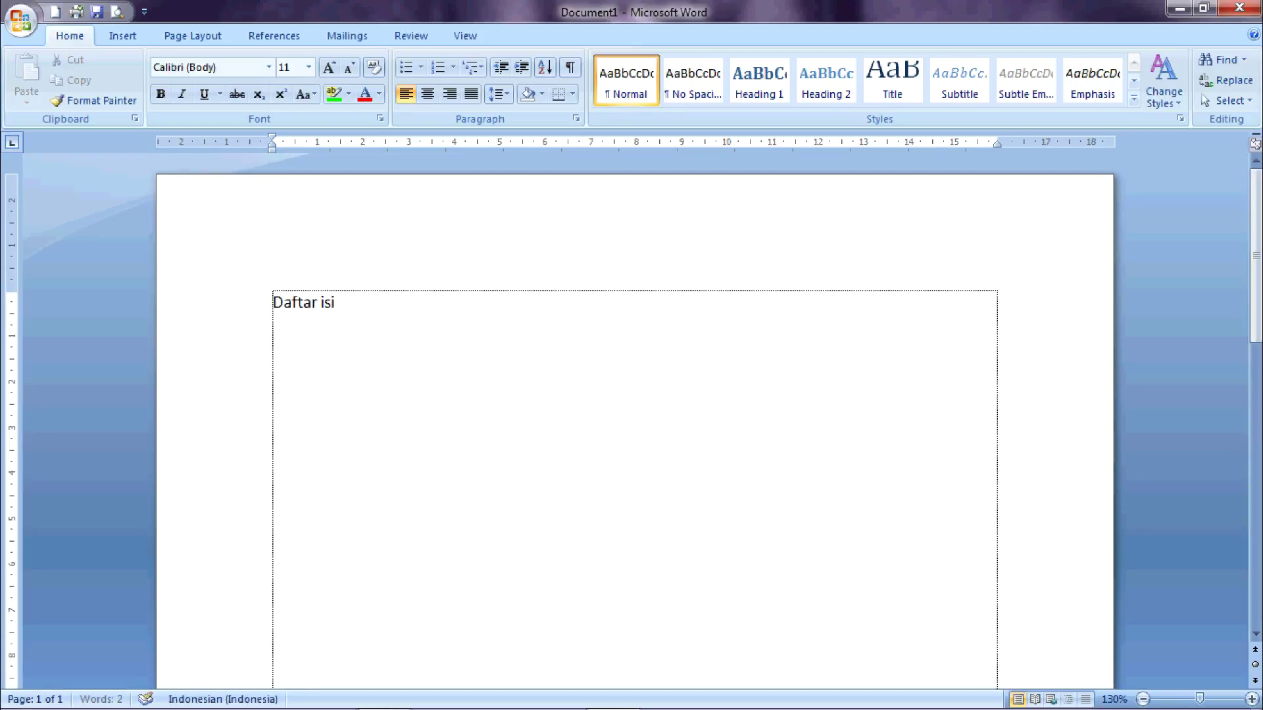
{"action": "key", "text": "Return"}
{"action": "type", "text": "kata "}
{"action": "type", "text": "pengantar "}
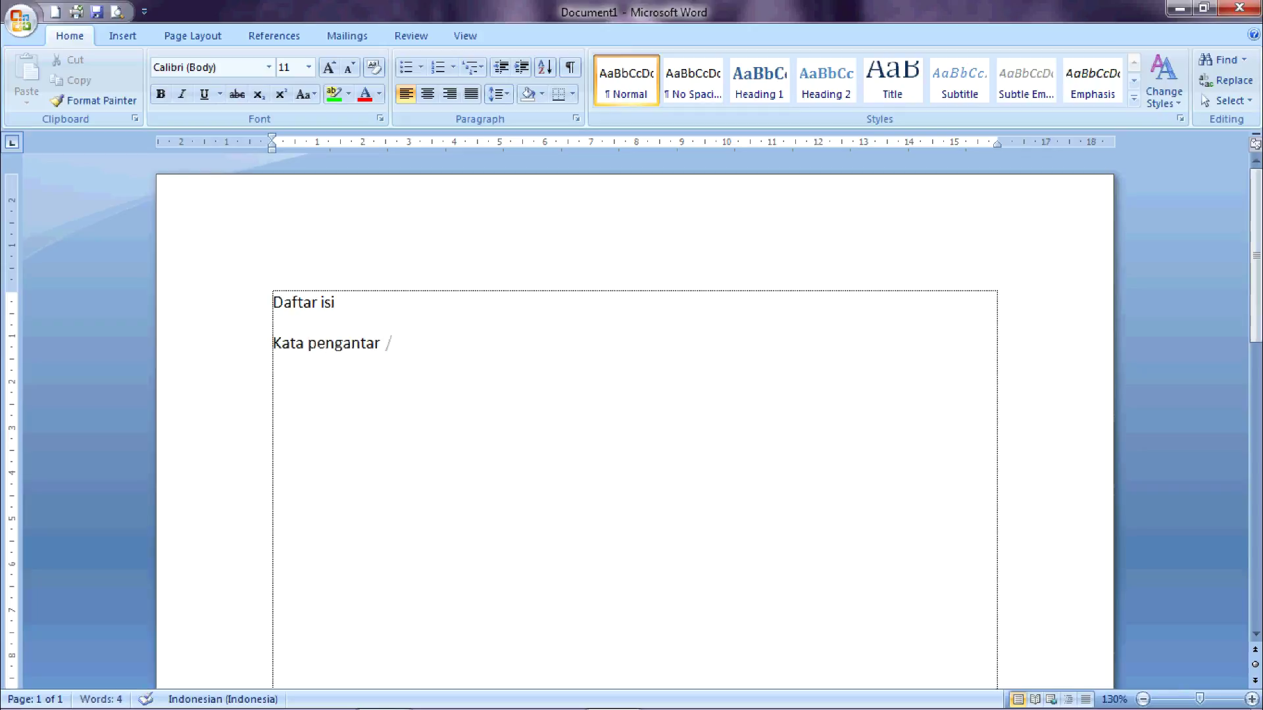
{"action": "type", "text": "..."}
{"action": "type", "text": "........................................................................."}
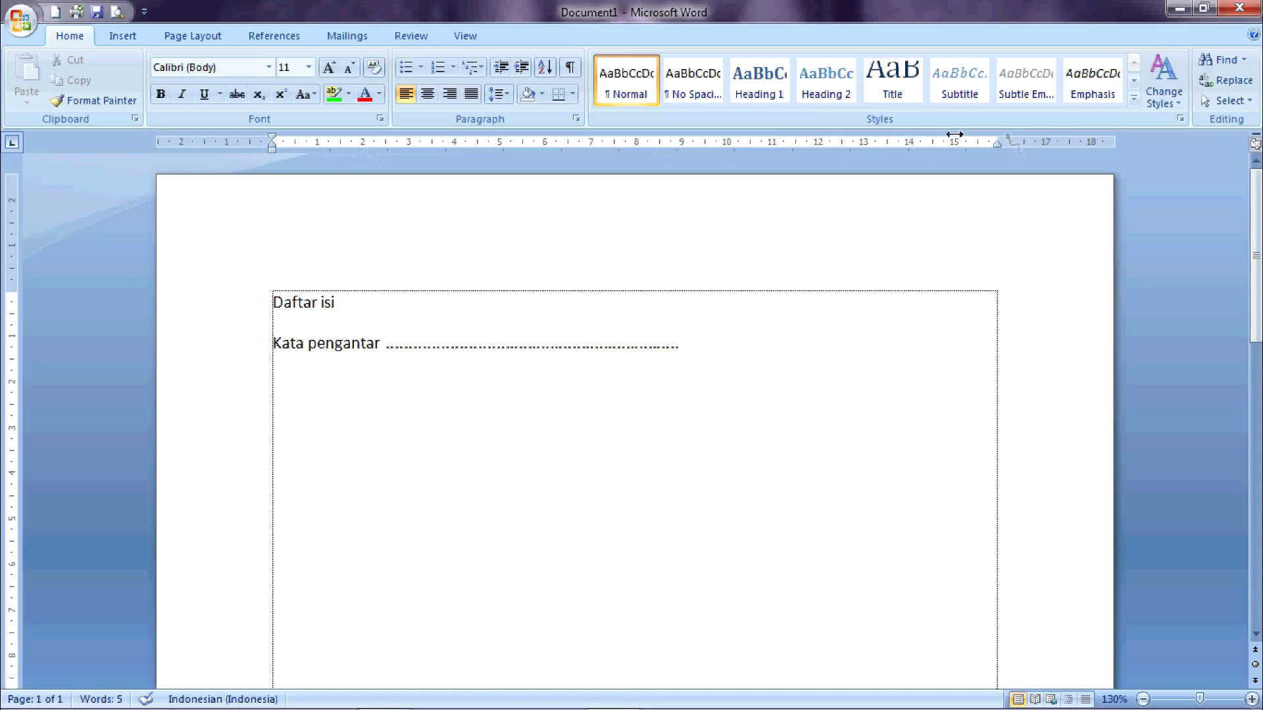
Toggle the rulers off and back on from the View tab
{"action": "left_click", "coordinate": [468, 37]}
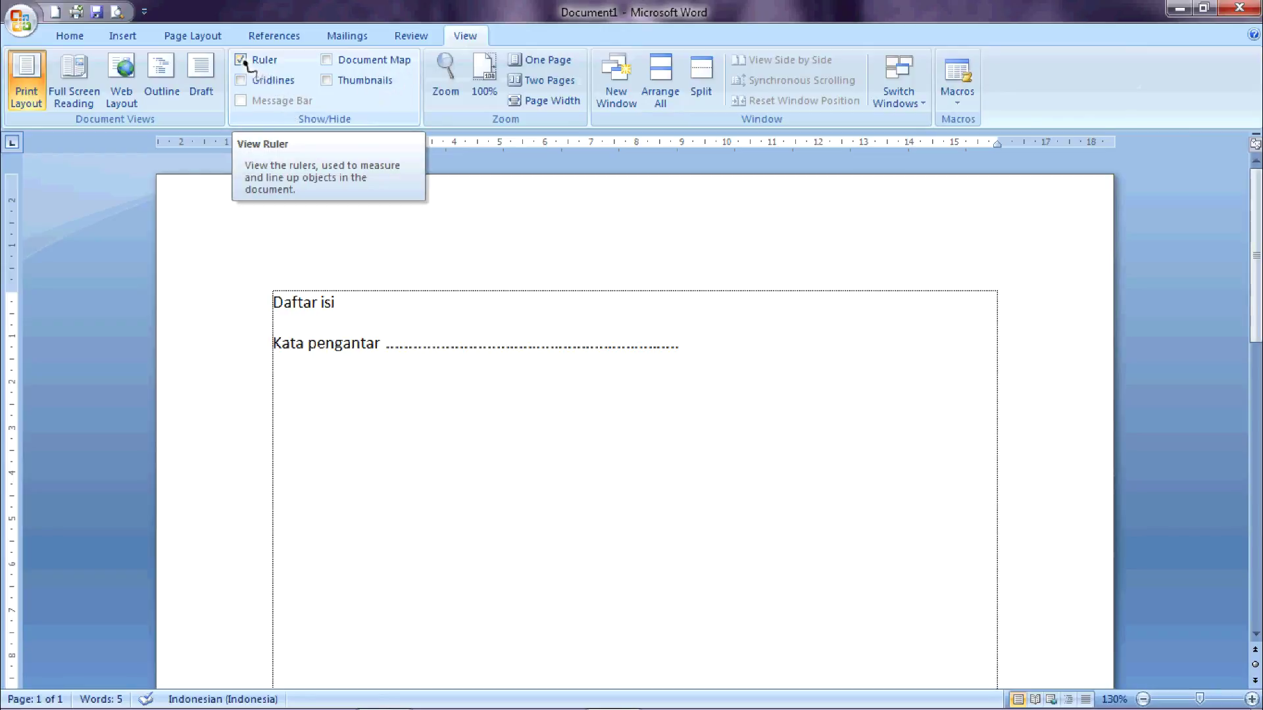
{"action": "left_click", "coordinate": [245, 64]}
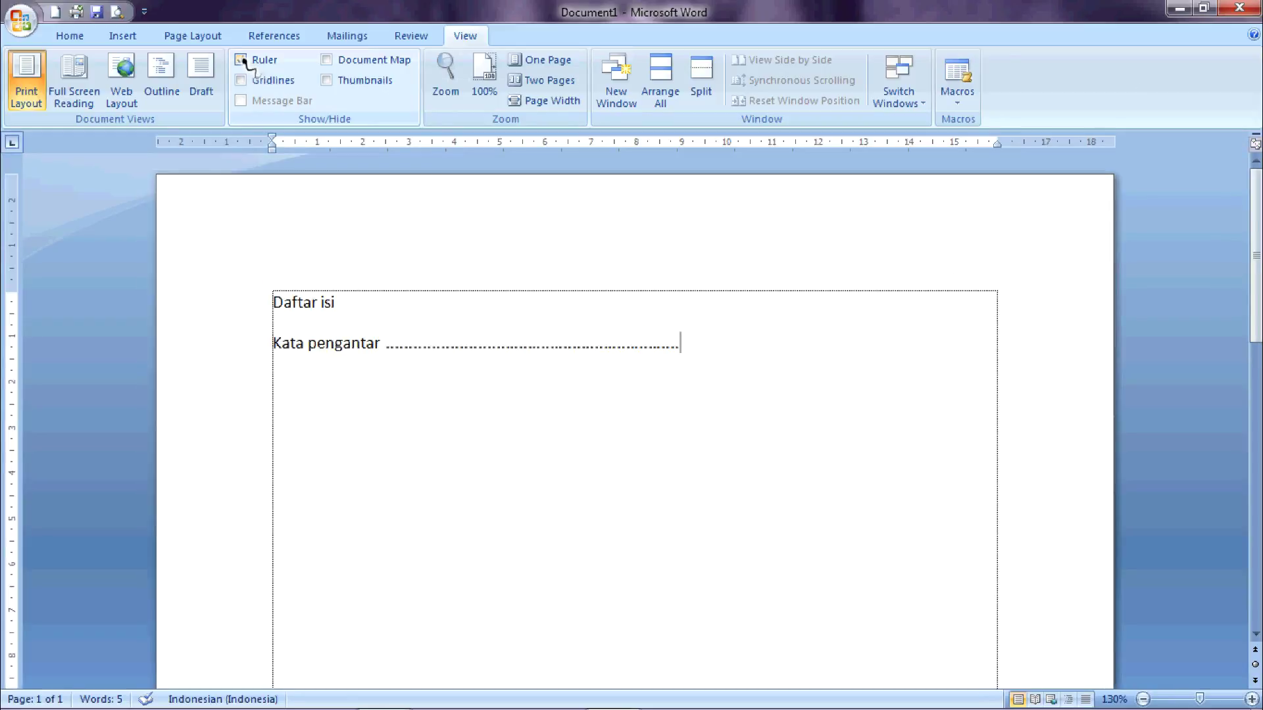
{"action": "left_click", "coordinate": [242, 60]}
{"action": "left_click", "coordinate": [242, 61]}
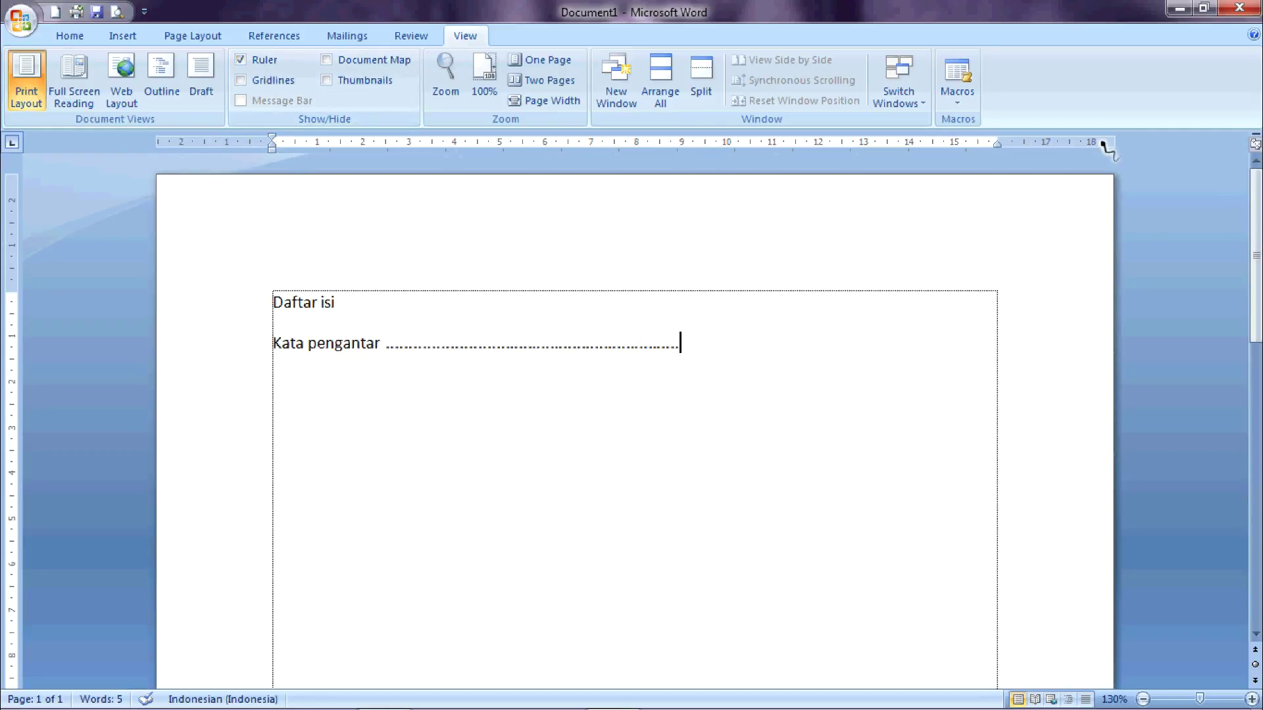
Cycle the ruler's tab selector away from left tabs, then select both text lines
{"action": "left_click", "coordinate": [69, 36]}
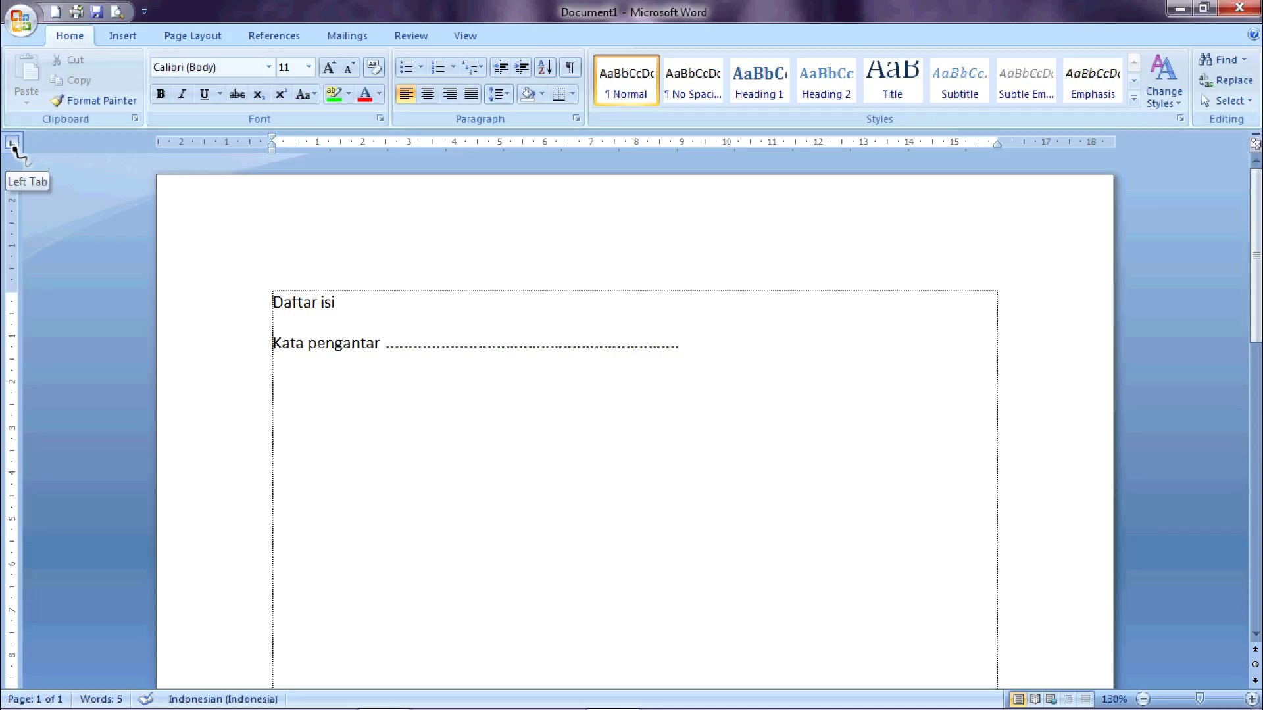
{"action": "left_click", "coordinate": [12, 145]}
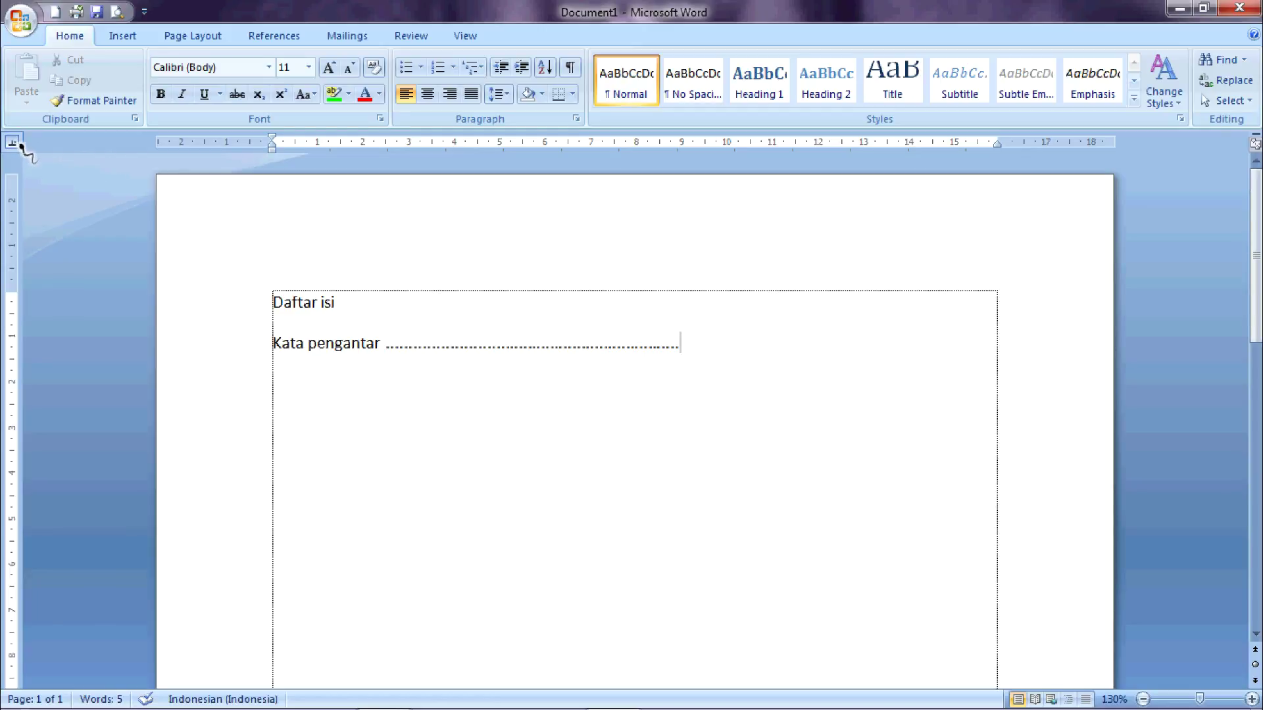
{"action": "left_click", "coordinate": [13, 143]}
{"action": "left_click", "coordinate": [12, 143]}
{"action": "left_click", "coordinate": [13, 143]}
{"action": "left_click_drag", "start_coordinate": [796, 354], "coordinate": [124, 310]}
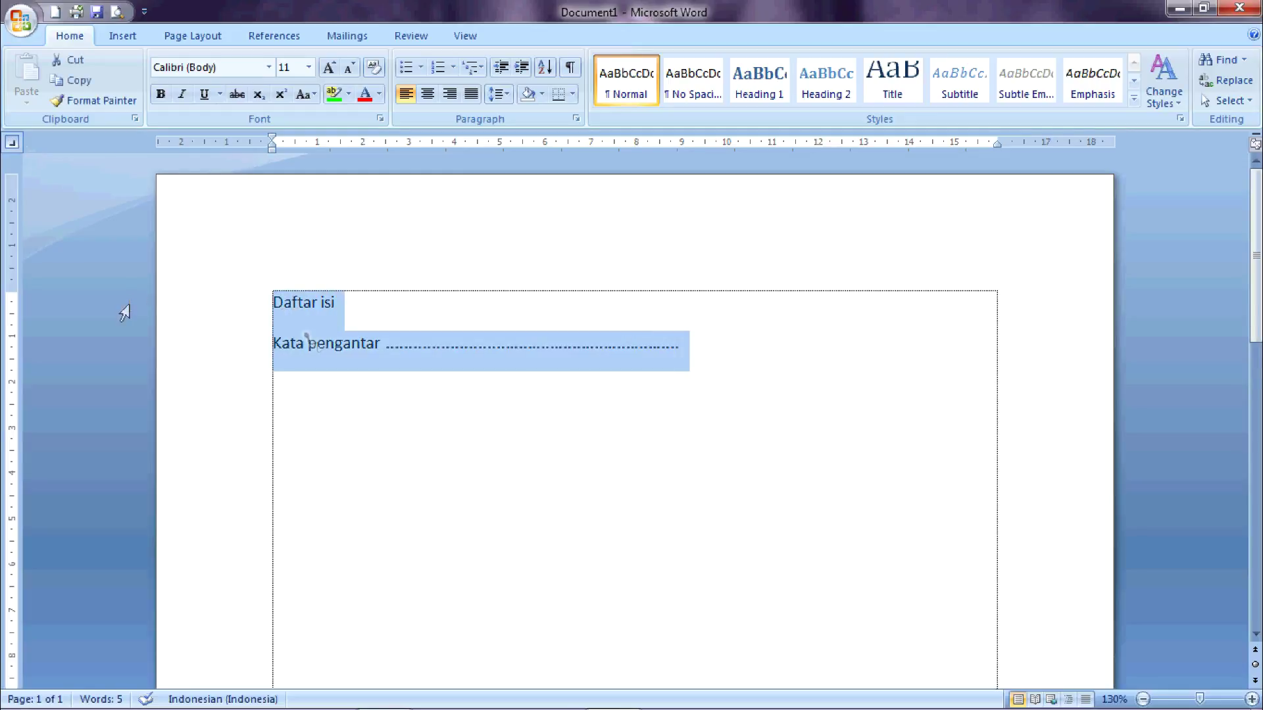
Replace the old lines with a centred 'DAFTAR ISI' heading and a left-aligned line below
{"action": "key", "text": "Delete"}
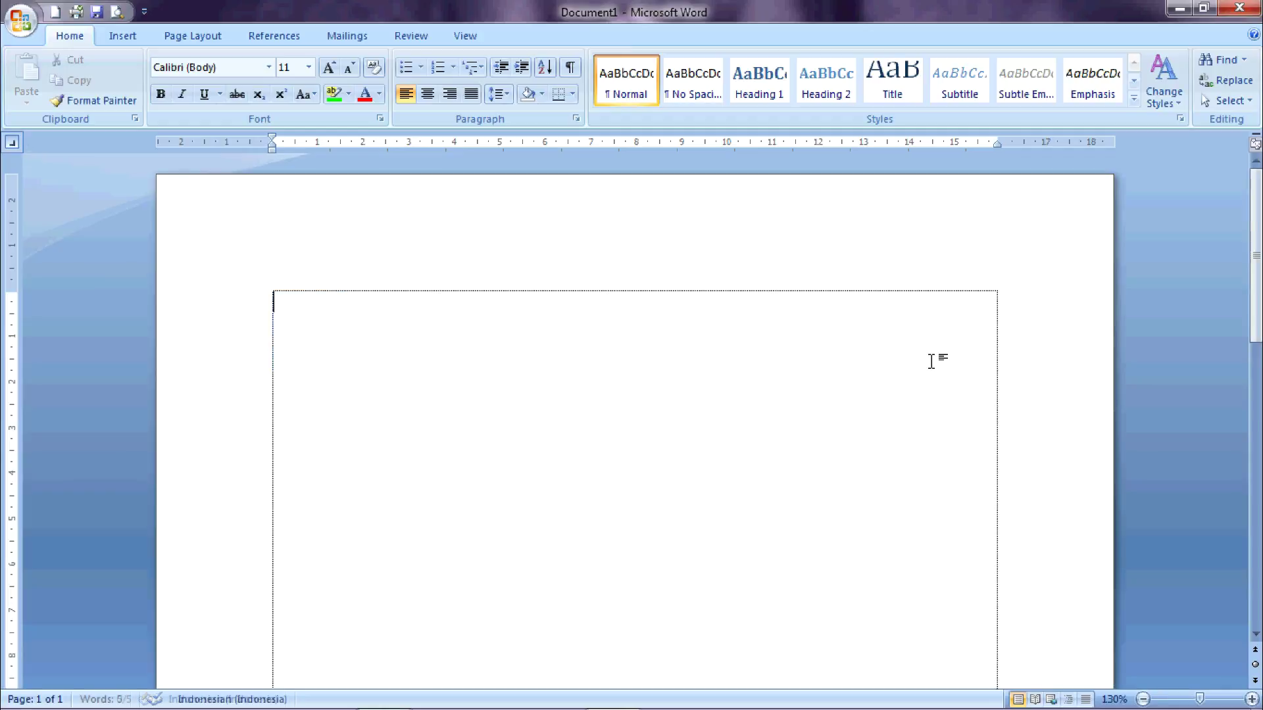
{"action": "type", "text": "DAFAT"}
{"action": "key", "text": "BackSpace"}
{"action": "type", "text": "FATR"}
{"action": "key", "text": "BackSpace"}
{"action": "key", "text": "BackSpace"}
{"action": "key", "text": "BackSpace"}
{"action": "type", "text": "TA"}
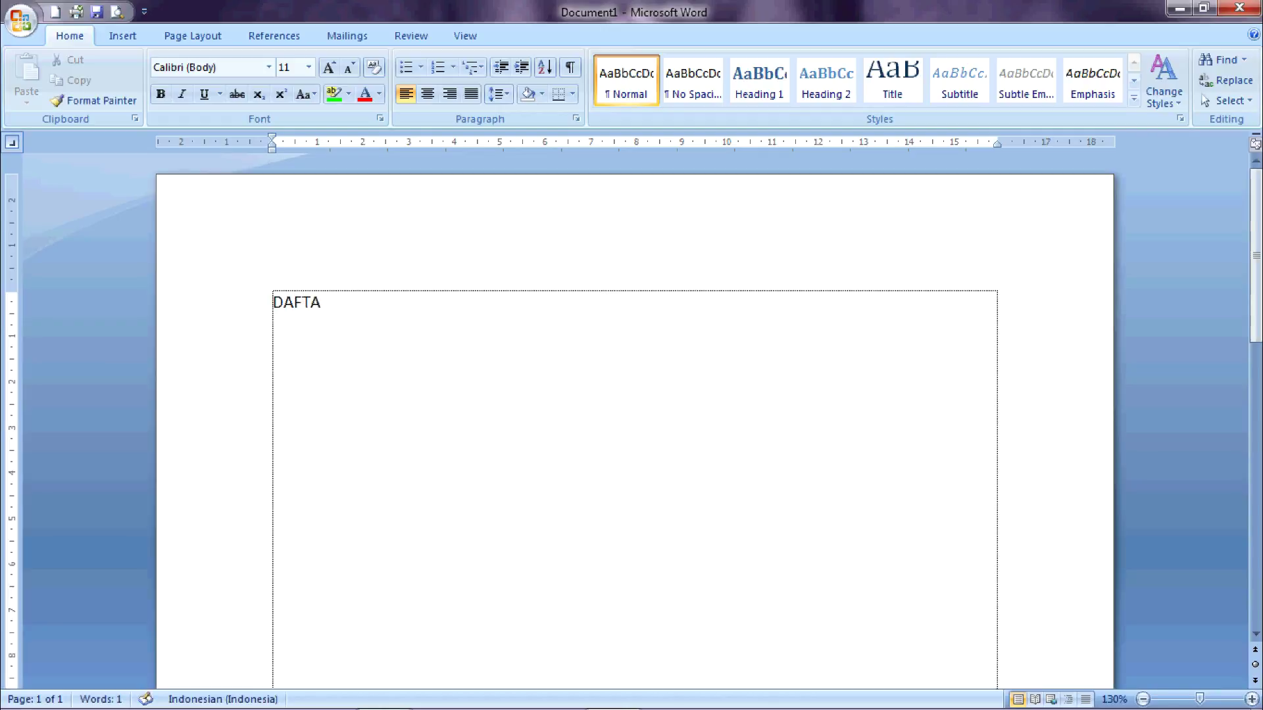
{"action": "type", "text": "R ISI"}
{"action": "key", "text": "ctrl+e"}
{"action": "key", "text": "Return"}
{"action": "key", "text": "ctrl+l"}
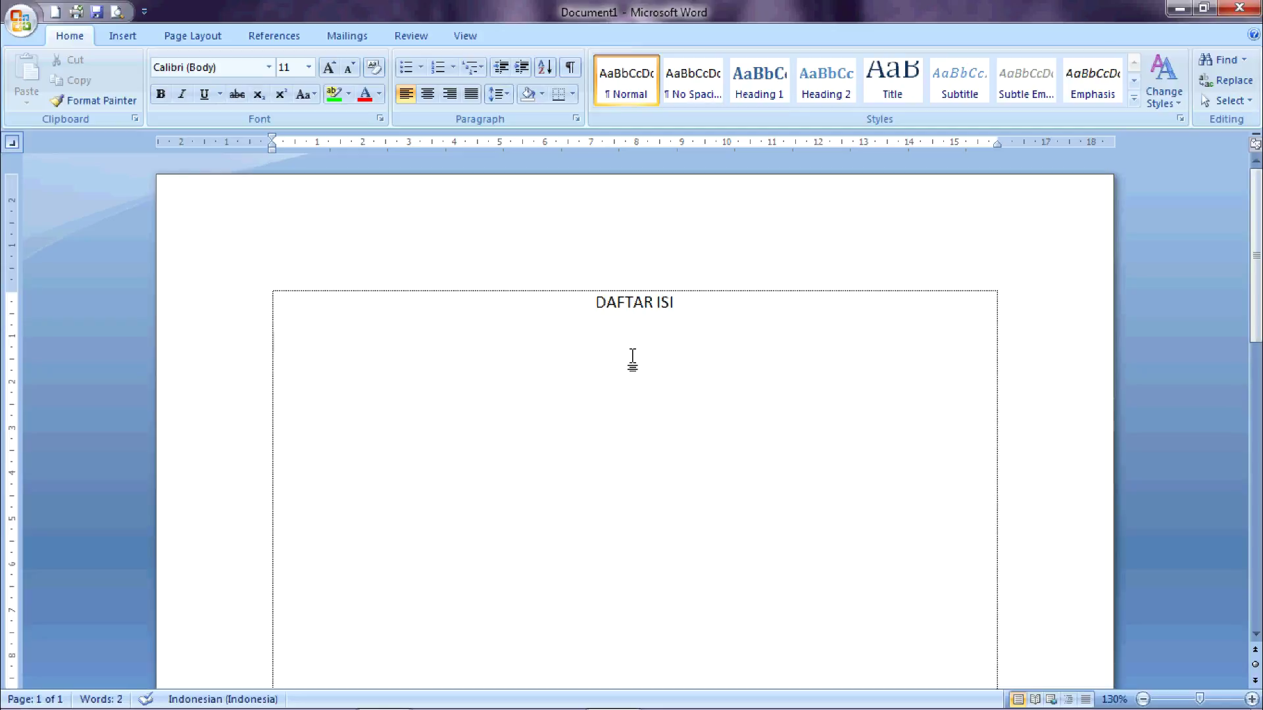
Type the entries 'Kata pengantar', 'Daftar isi', 'BAB I' and '1. Pendahuluan' on separate lines
{"action": "type", "text": "K"}
{"action": "type", "text": "ata pe"}
{"action": "key", "text": "Return"}
{"action": "key", "text": "Return"}
{"action": "type", "text": "Dafy"}
{"action": "key", "text": "BackSpace"}
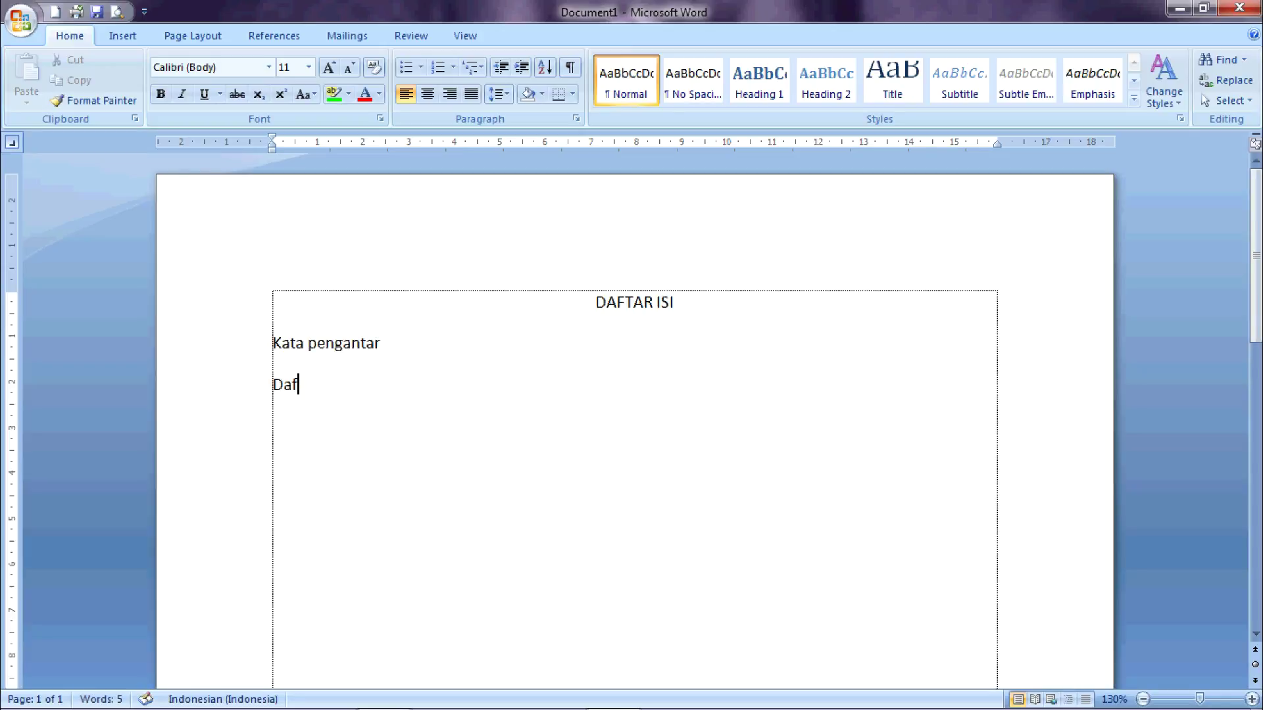
{"action": "type", "text": "tar isi"}
{"action": "key", "text": "Return"}
{"action": "key", "text": "Return"}
{"action": "type", "text": "BAb"}
{"action": "key", "text": "BackSpace"}
{"action": "type", "text": "B I"}
{"action": "key", "text": "Return"}
{"action": "type", "text": "1. "}
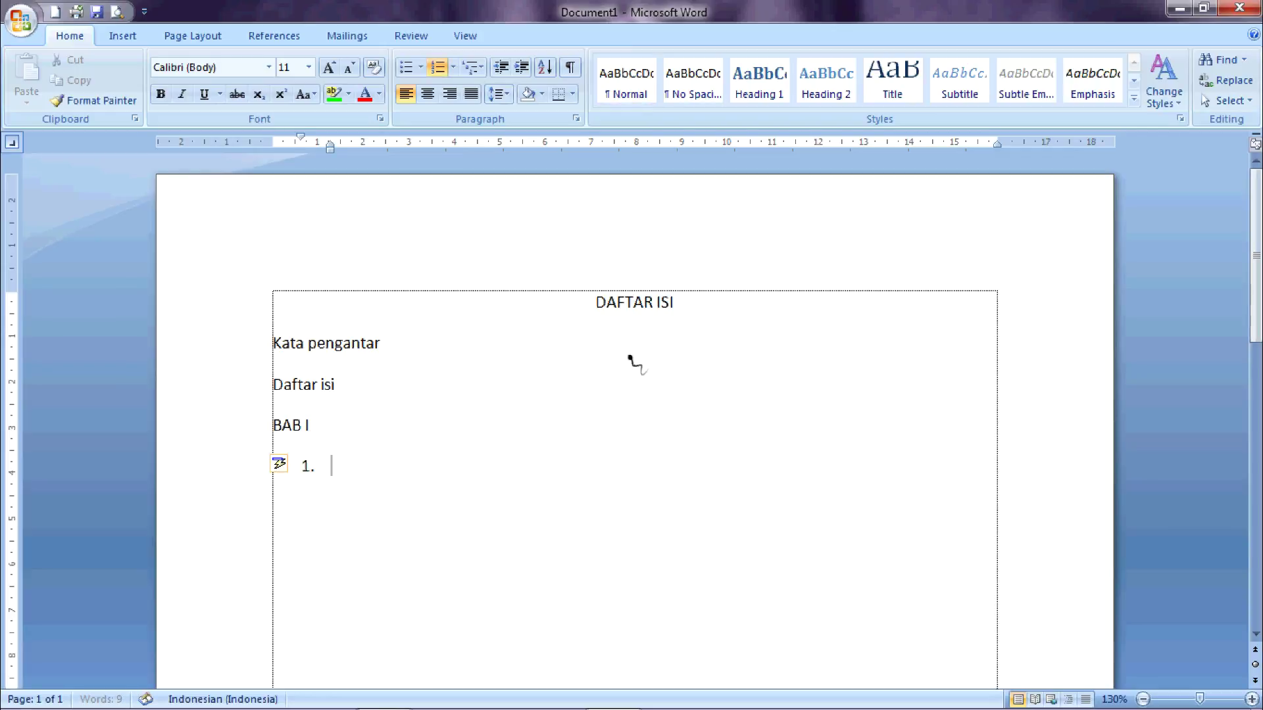
{"action": "type", "text": "Pendahuluan"}
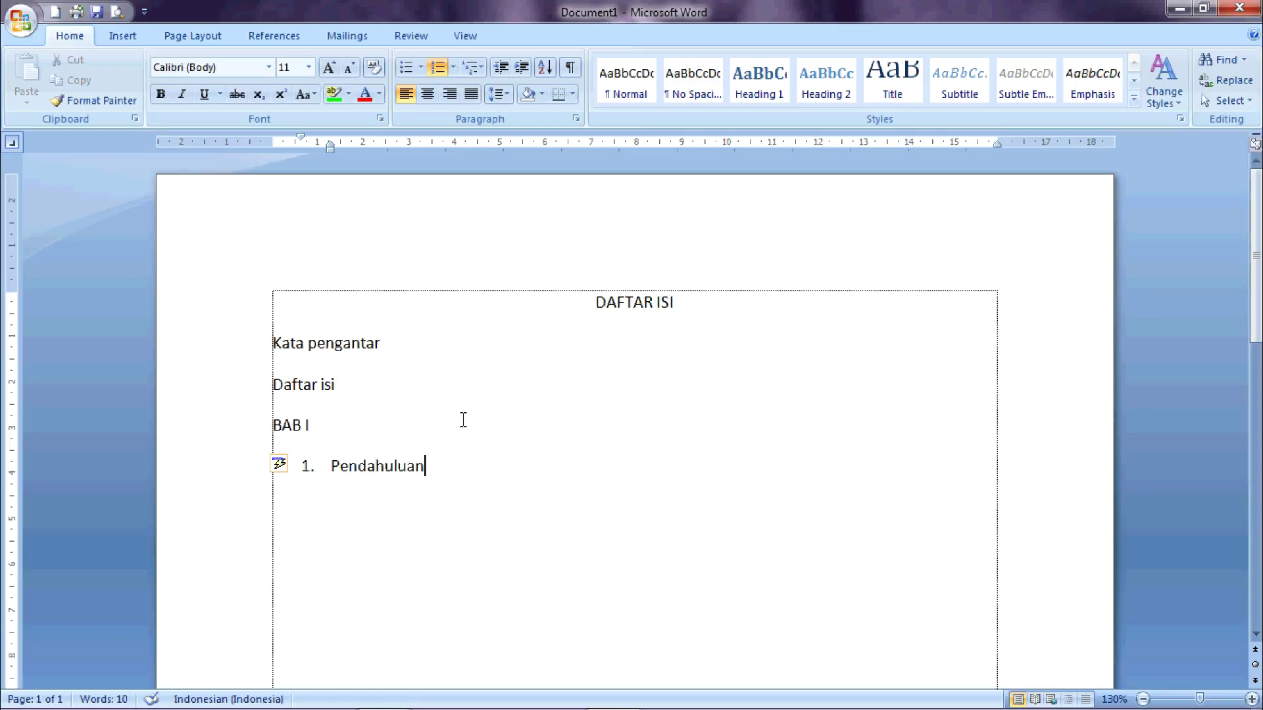
Add 'materi' as numbered item 2 and place the cursor at the end of Kata pengantar
{"action": "key", "text": "Return"}
{"action": "type", "text": "materi"}
{"action": "left_click", "coordinate": [358, 388]}
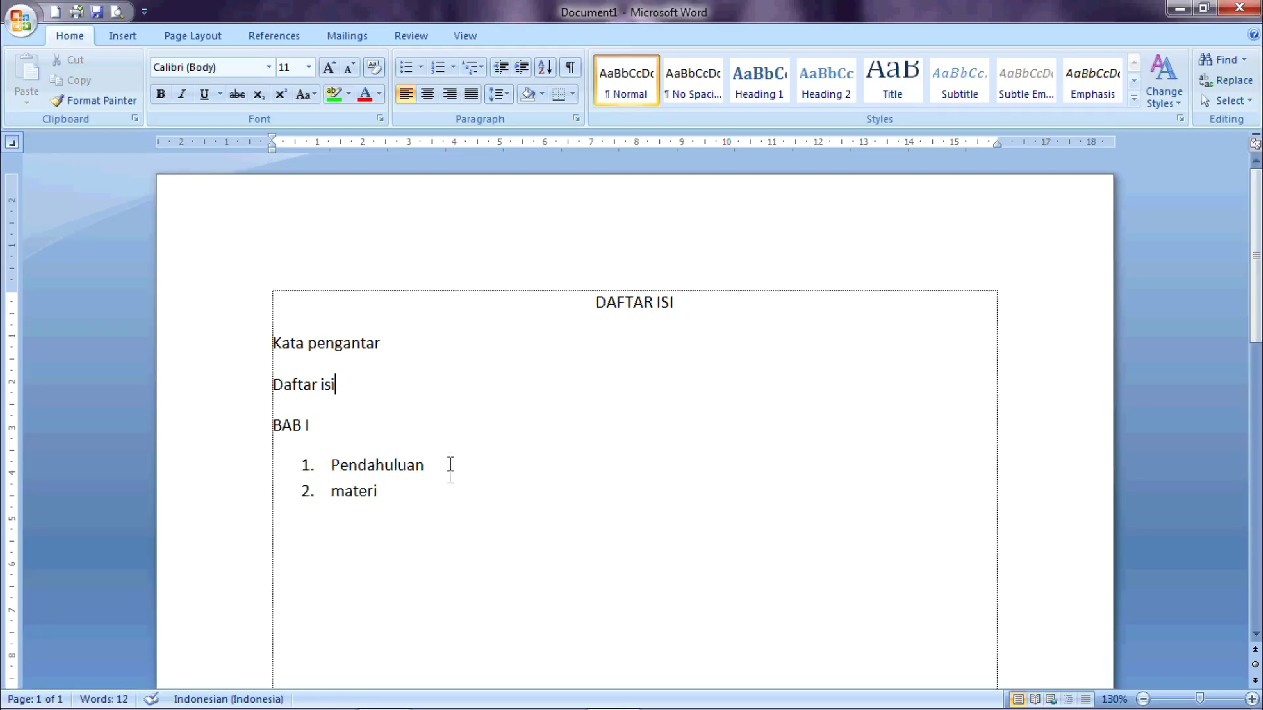
{"action": "left_click", "coordinate": [388, 343]}
Add a tab stop at 12,5 cm with a dotted leader
{"action": "double_click", "coordinate": [844, 142]}
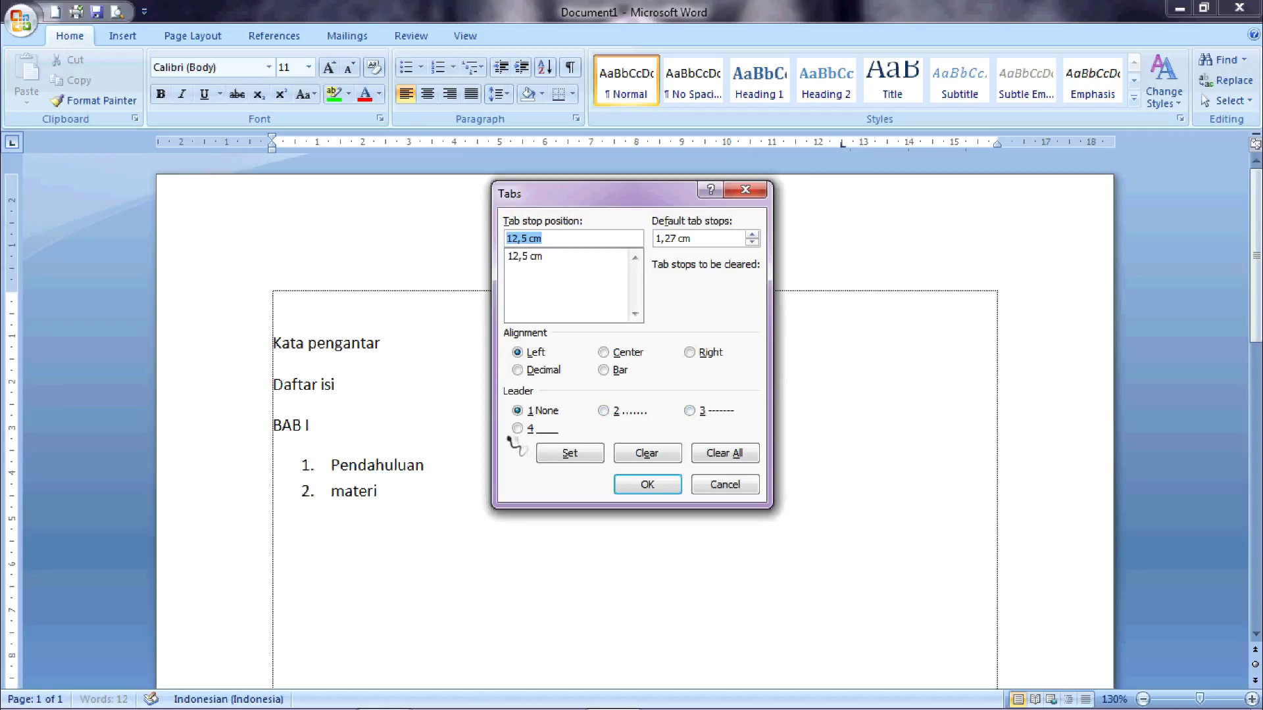
{"action": "left_click", "coordinate": [617, 412]}
{"action": "left_click", "coordinate": [583, 453]}
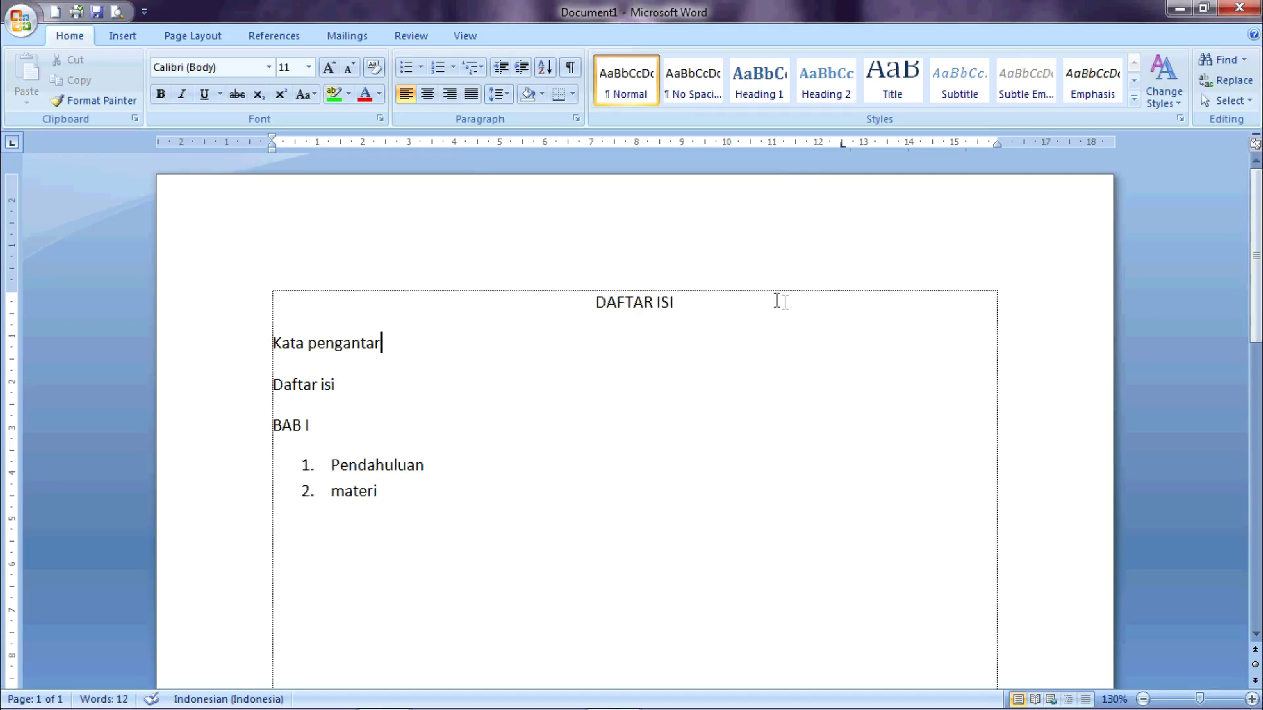
Add a right-aligned tab stop at 15 cm with no leader
{"action": "left_click", "coordinate": [18, 146]}
{"action": "left_click", "coordinate": [18, 147]}
{"action": "left_click", "coordinate": [955, 145]}
{"action": "double_click", "coordinate": [955, 144]}
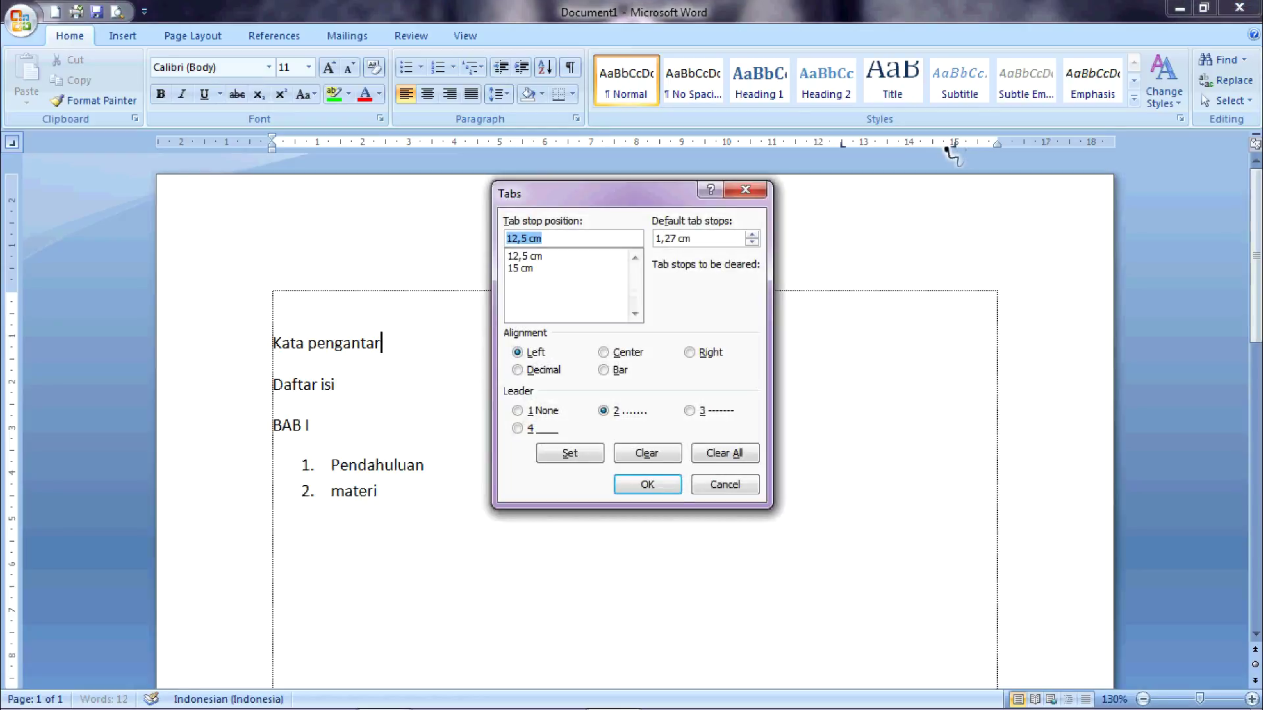
{"action": "left_click", "coordinate": [540, 413]}
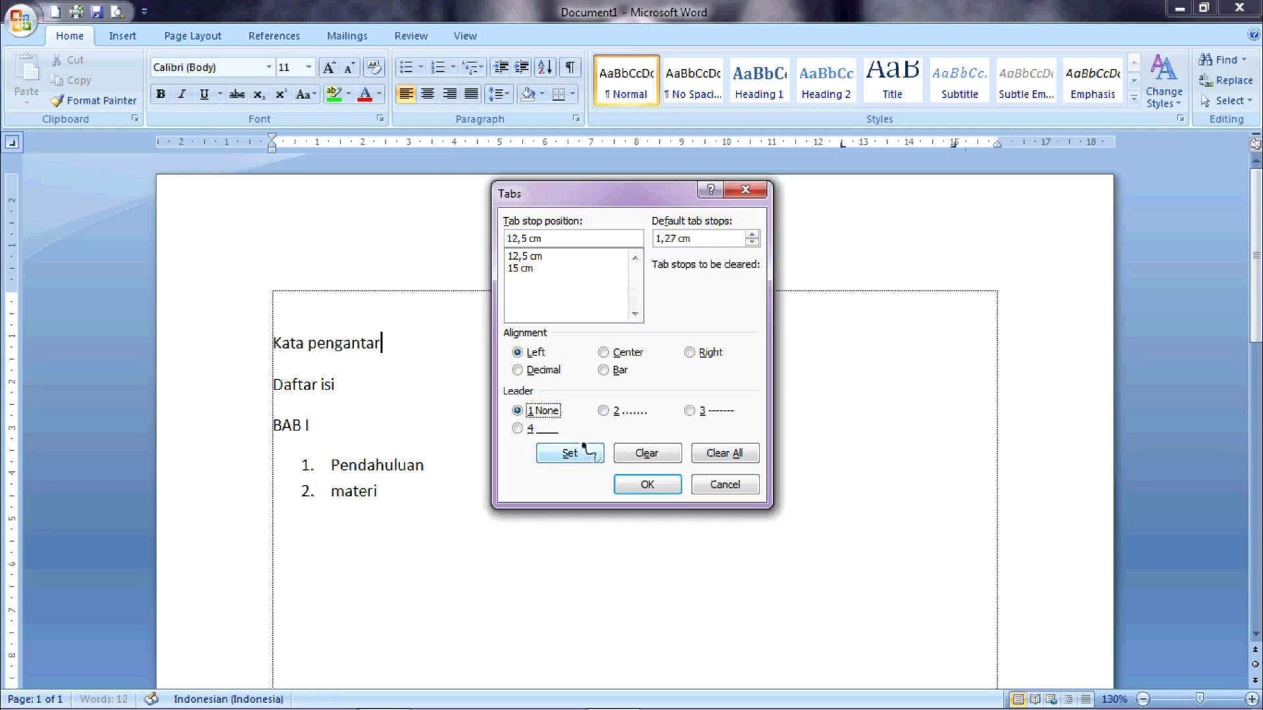
{"action": "left_click", "coordinate": [523, 269]}
{"action": "left_click", "coordinate": [576, 454]}
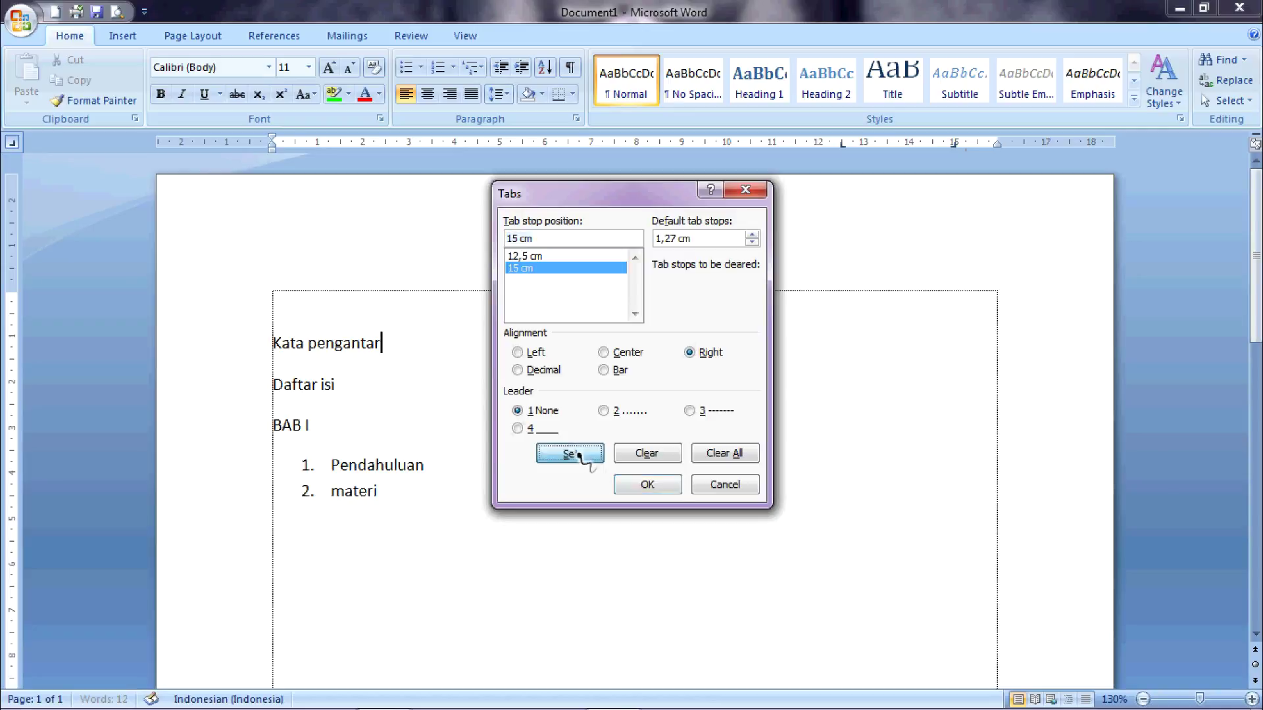
{"action": "left_click", "coordinate": [663, 488]}
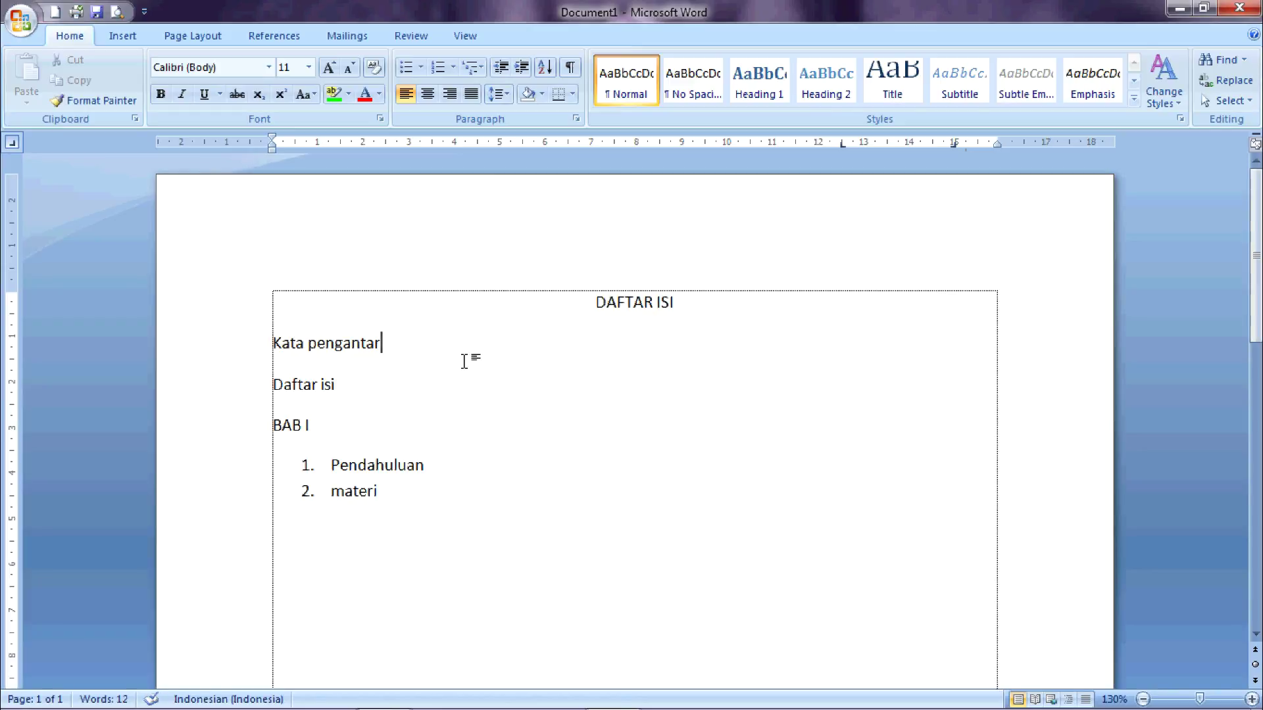
Type page numbers 1–5 after the five entries and tab Kata pengantar's 1 onto a dotted leader
{"action": "type", "text": "1"}
{"action": "left_click", "coordinate": [349, 389]}
{"action": "type", "text": "2"}
{"action": "left_click", "coordinate": [324, 430]}
{"action": "type", "text": "3"}
{"action": "left_click", "coordinate": [432, 465]}
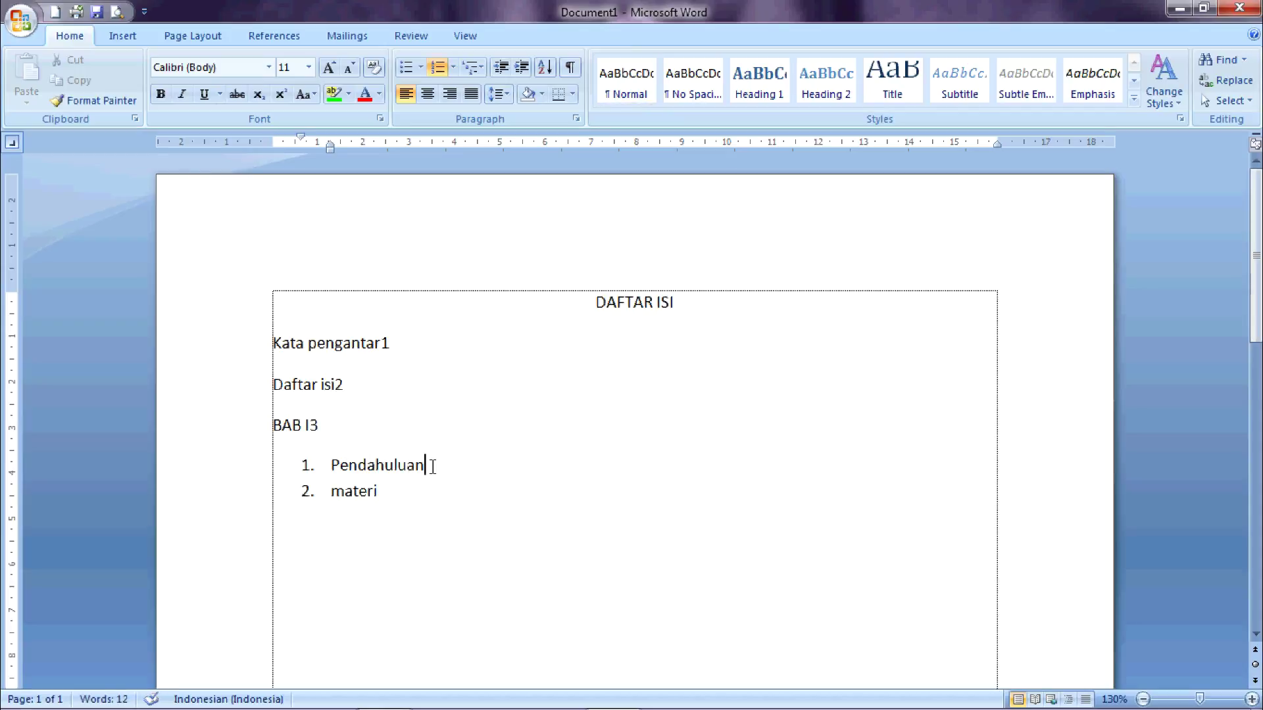
{"action": "type", "text": "4"}
{"action": "left_click", "coordinate": [382, 494]}
{"action": "type", "text": "5"}
{"action": "left_click", "coordinate": [386, 342]}
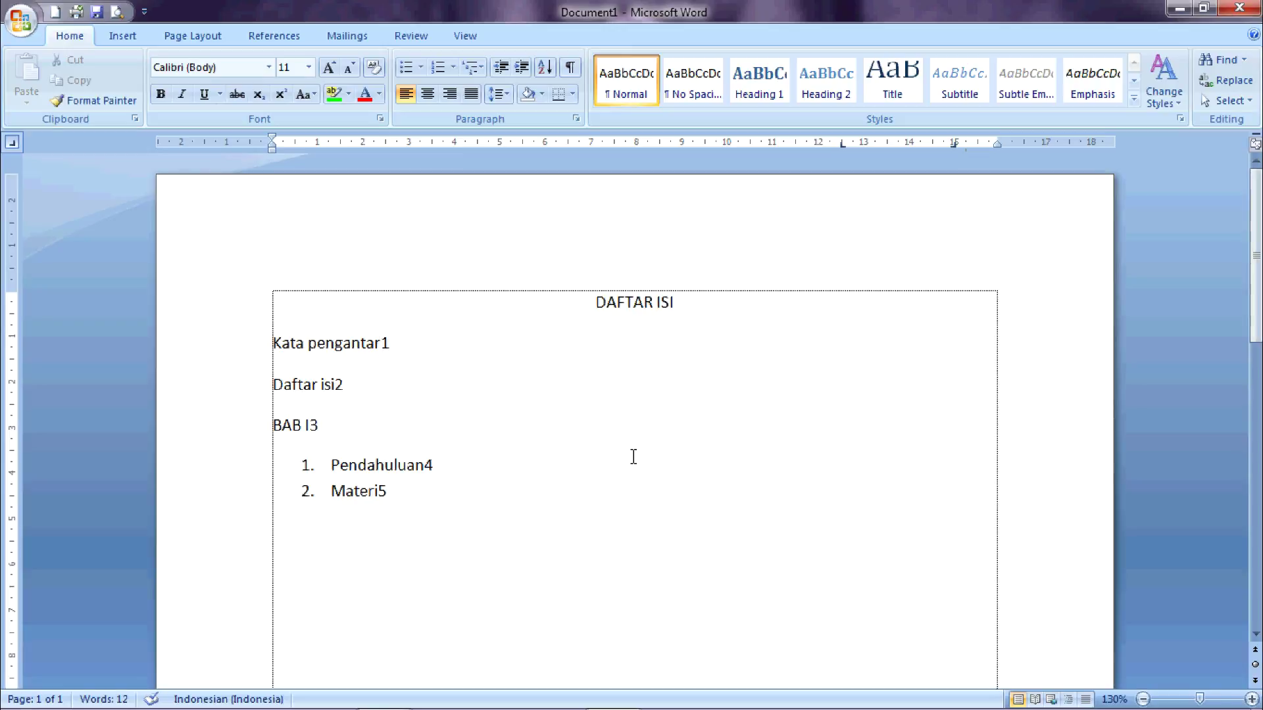
{"action": "key", "text": "Tab"}
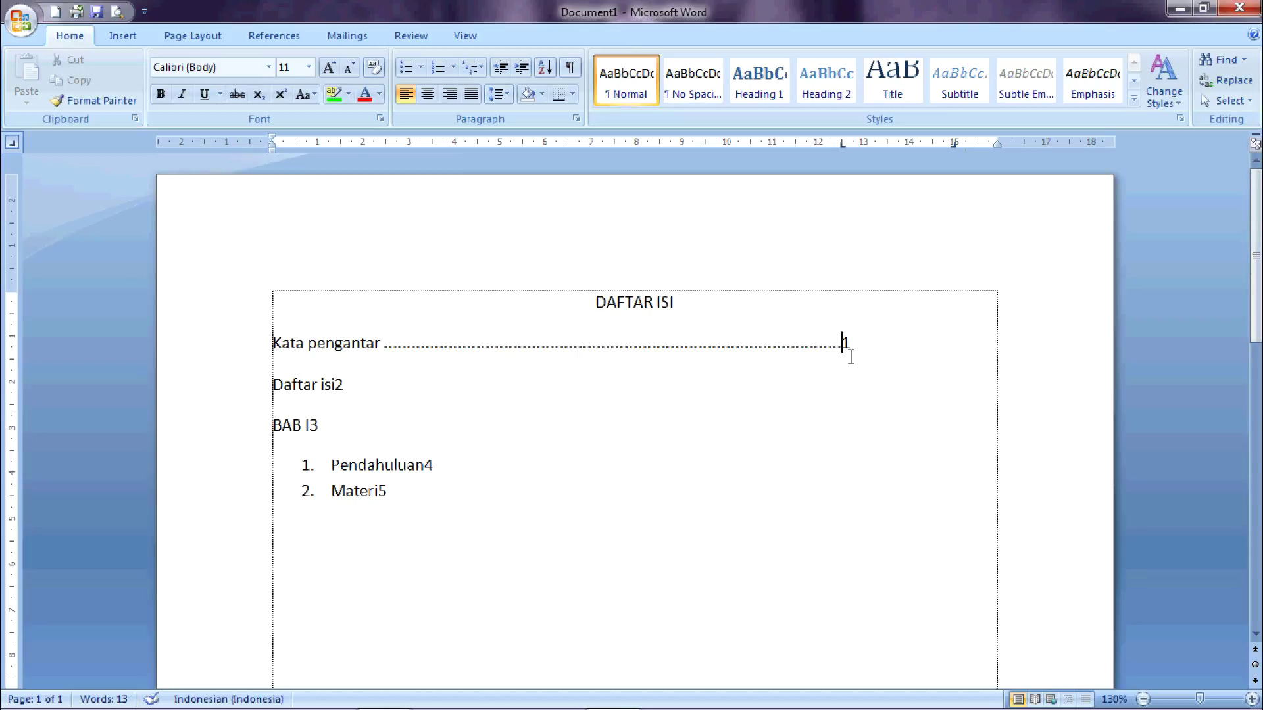
Tab the page numbers 1 and 2 further right on Kata pengantar and Daftar isi
{"action": "key", "text": "Tab"}
{"action": "left_click", "coordinate": [337, 385]}
{"action": "key", "text": "Tab"}
{"action": "type", "text": "2"}
{"action": "key", "text": "Left"}
{"action": "key", "text": "Tab"}
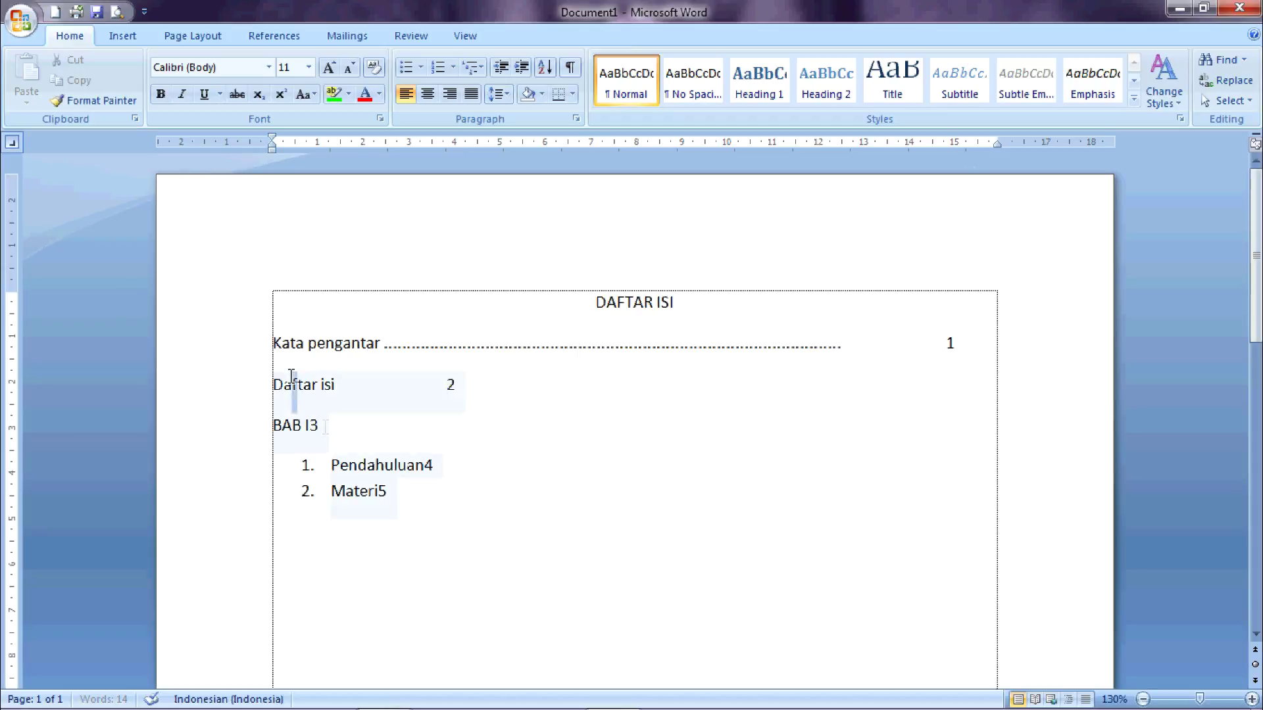
Give the lines from Daftar isi through Materi a dotted-leader tab stop
{"action": "left_click_drag", "start_coordinate": [287, 381], "coordinate": [592, 555]}
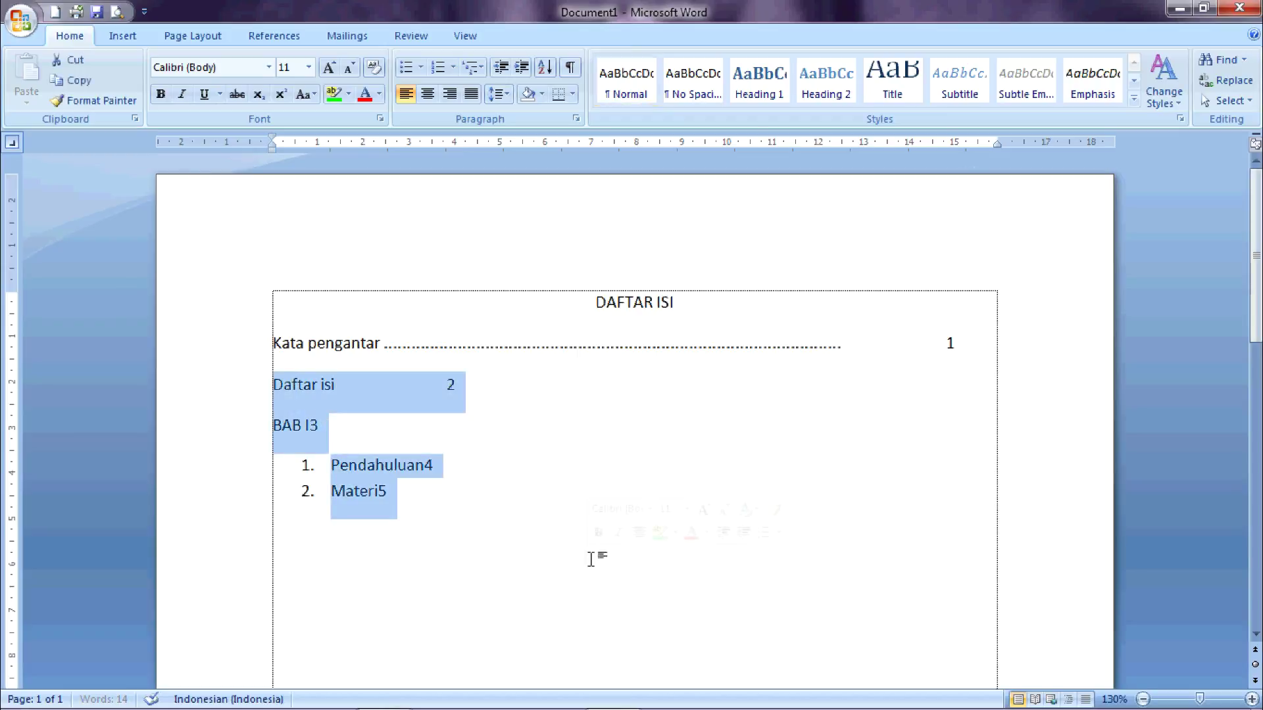
{"action": "double_click", "coordinate": [845, 143]}
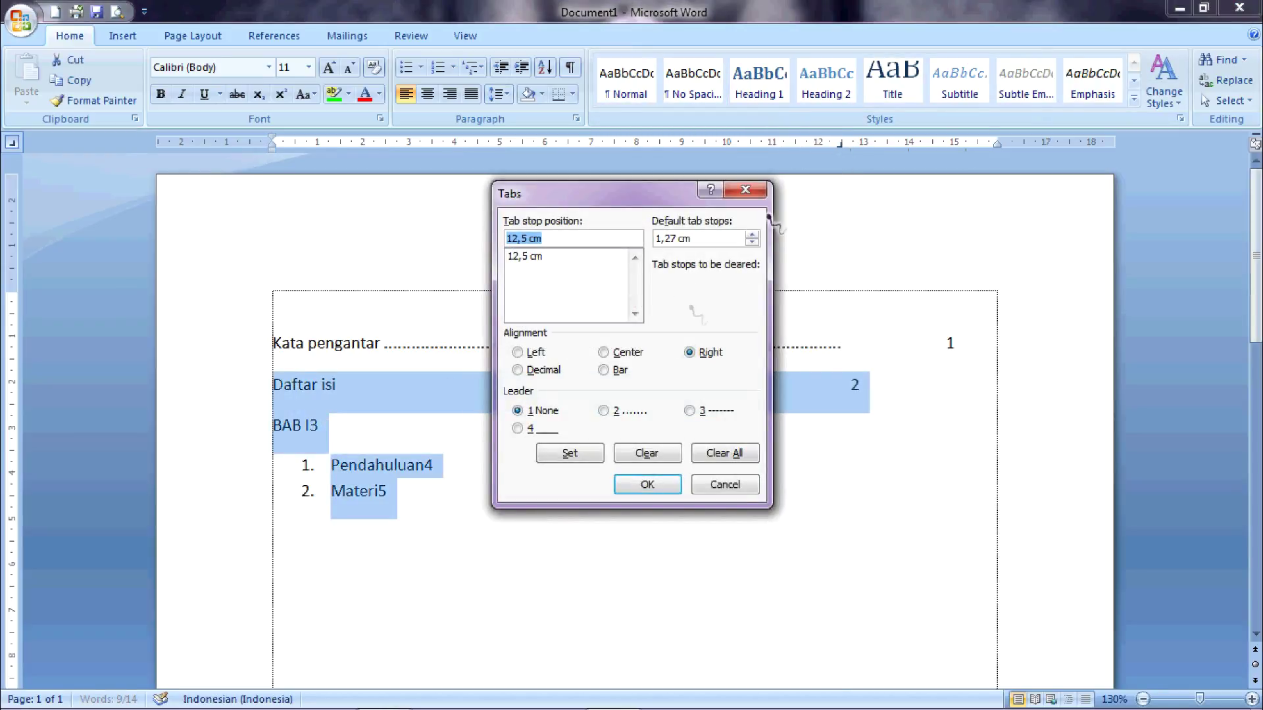
{"action": "left_click", "coordinate": [603, 410]}
{"action": "left_click", "coordinate": [569, 453]}
{"action": "left_click", "coordinate": [634, 485]}
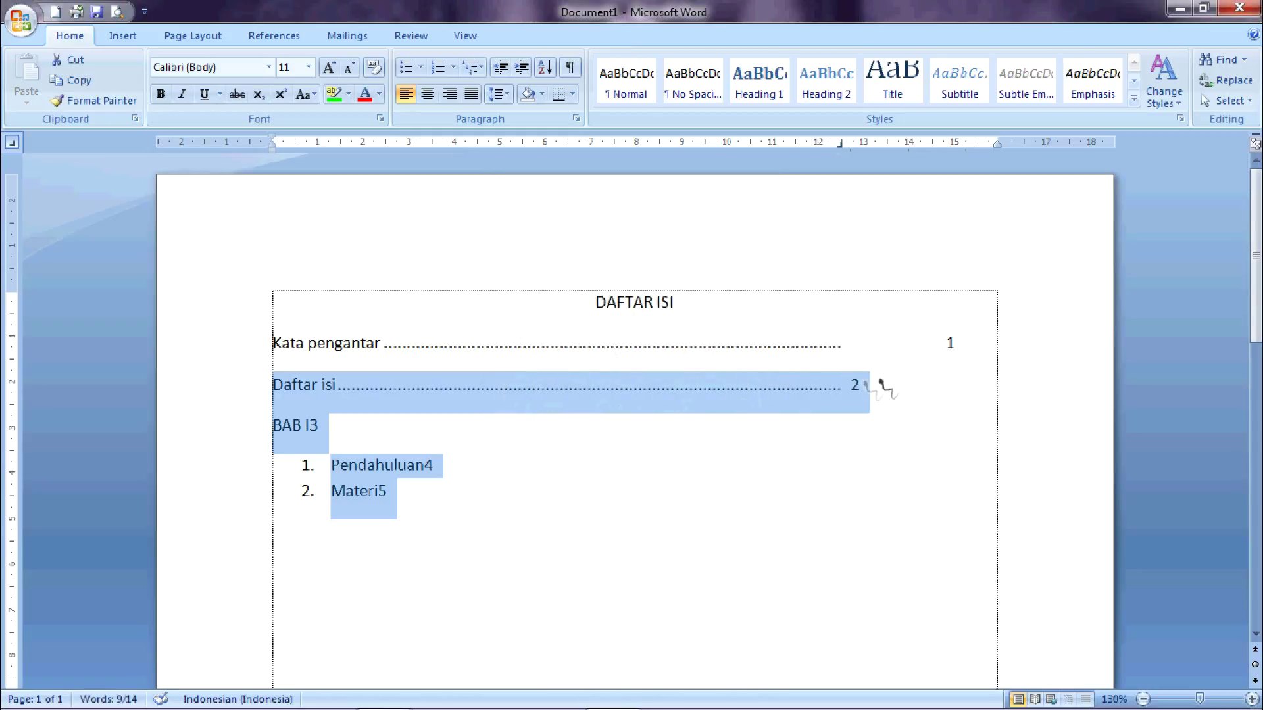
Align Daftar isi's 2 at the right stop, then open tab settings for the whole document
{"action": "left_click", "coordinate": [850, 384]}
{"action": "key", "text": "Tab"}
{"action": "key", "text": "Tab"}
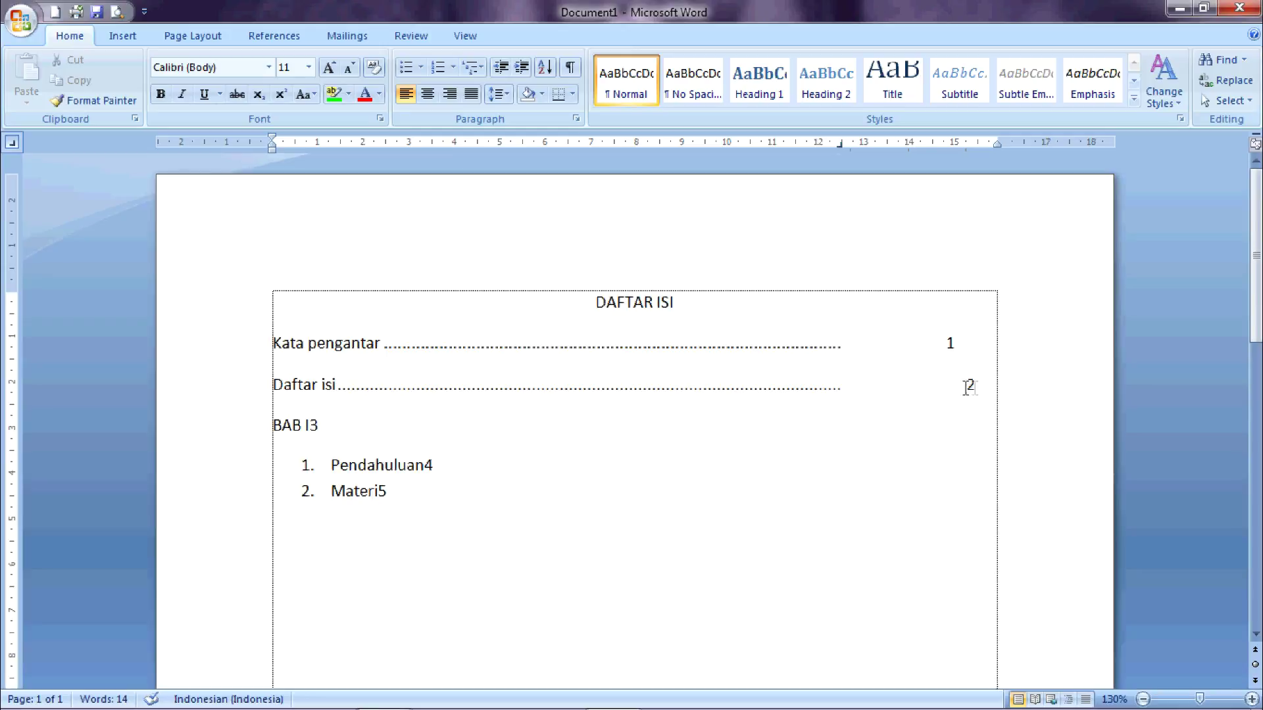
{"action": "key", "text": "BackSpace"}
{"action": "key", "text": "BackSpace"}
{"action": "key", "text": "ctrl+a"}
{"action": "double_click", "coordinate": [945, 148]}
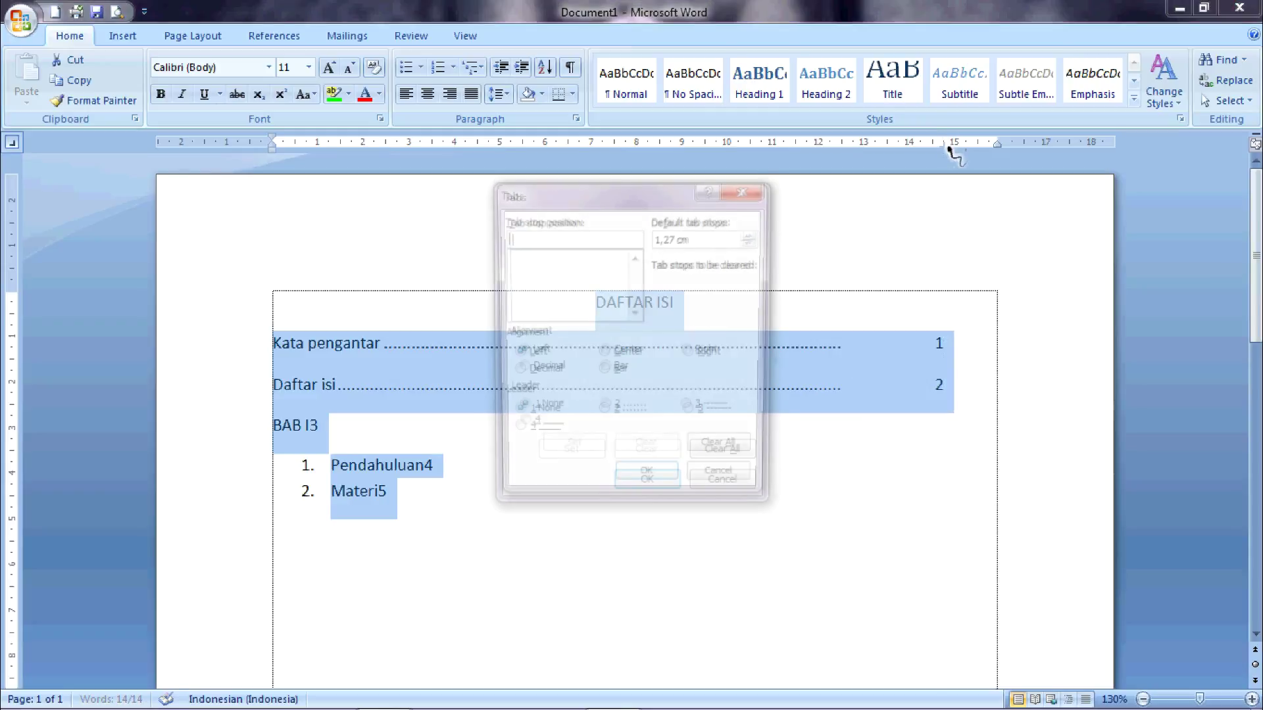
Apply the tab settings to all lines and tab BAB I, Pendahuluan and Materi to page numbers 3, 4, 5
{"action": "left_click", "coordinate": [647, 484]}
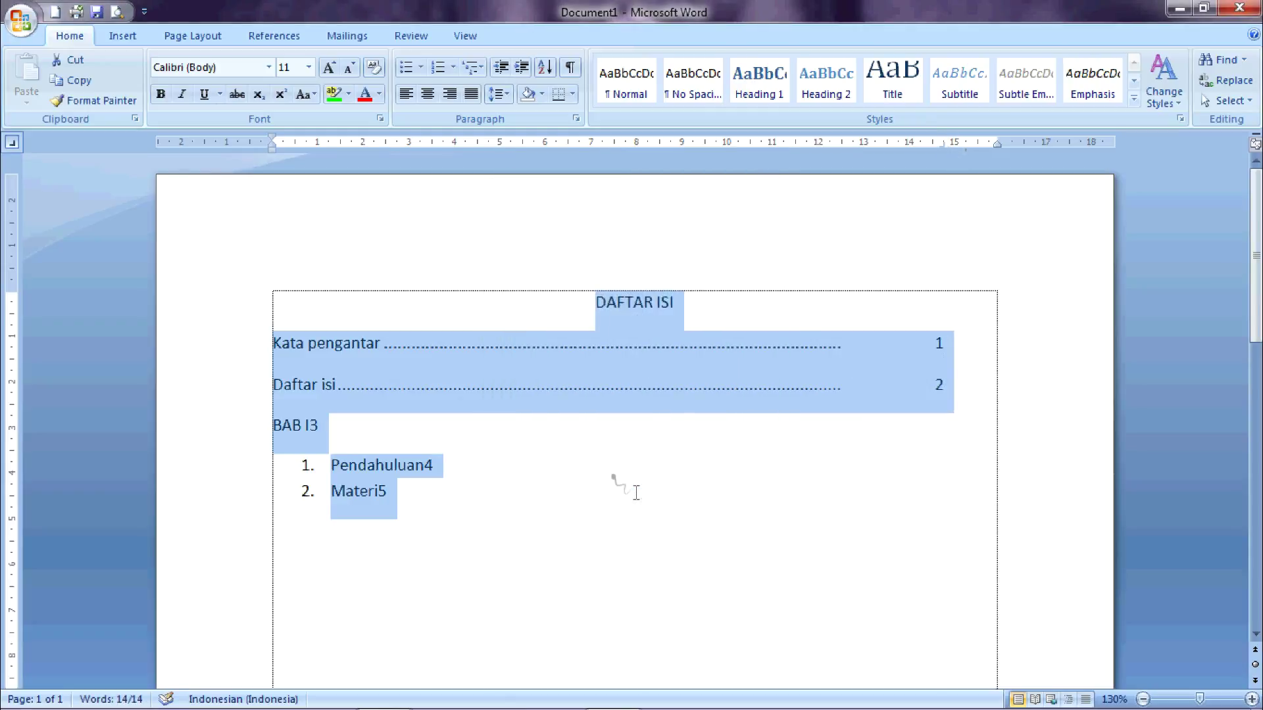
{"action": "left_click", "coordinate": [473, 434]}
{"action": "key", "text": "Tab"}
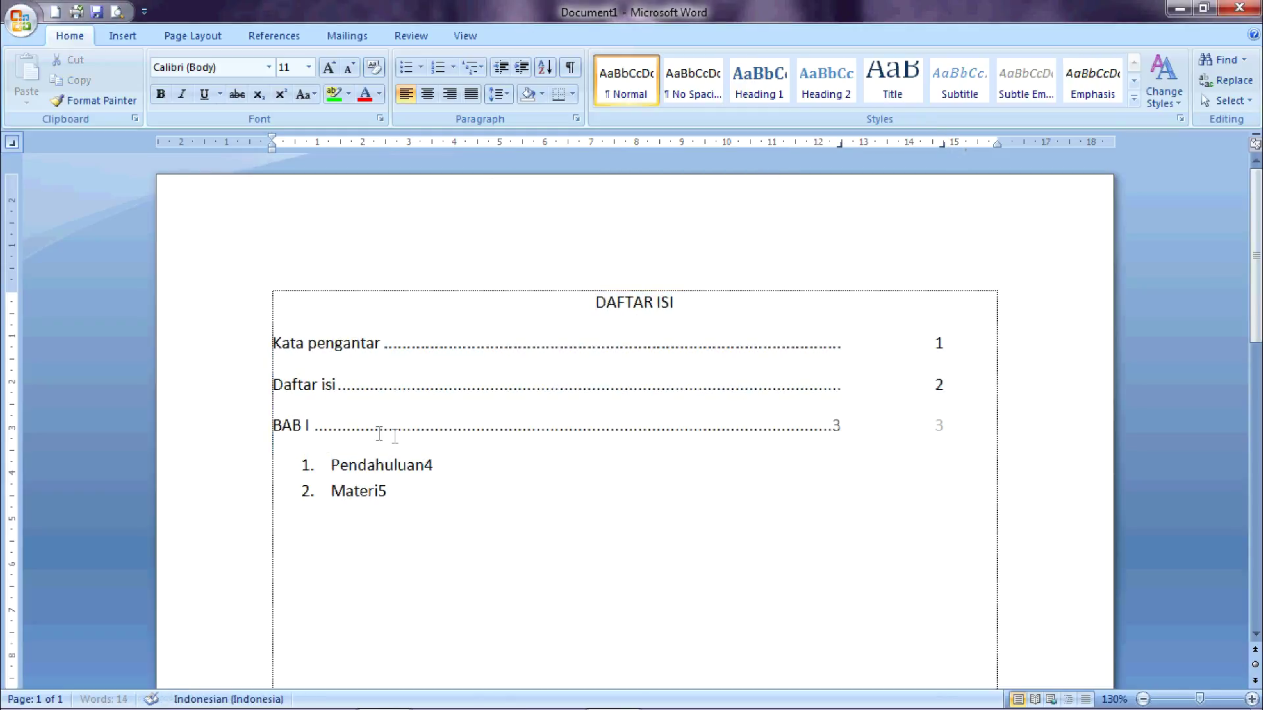
{"action": "left_click", "coordinate": [424, 466]}
{"action": "key", "text": "Tab"}
{"action": "left_click", "coordinate": [384, 492]}
{"action": "key", "text": "Tab"}
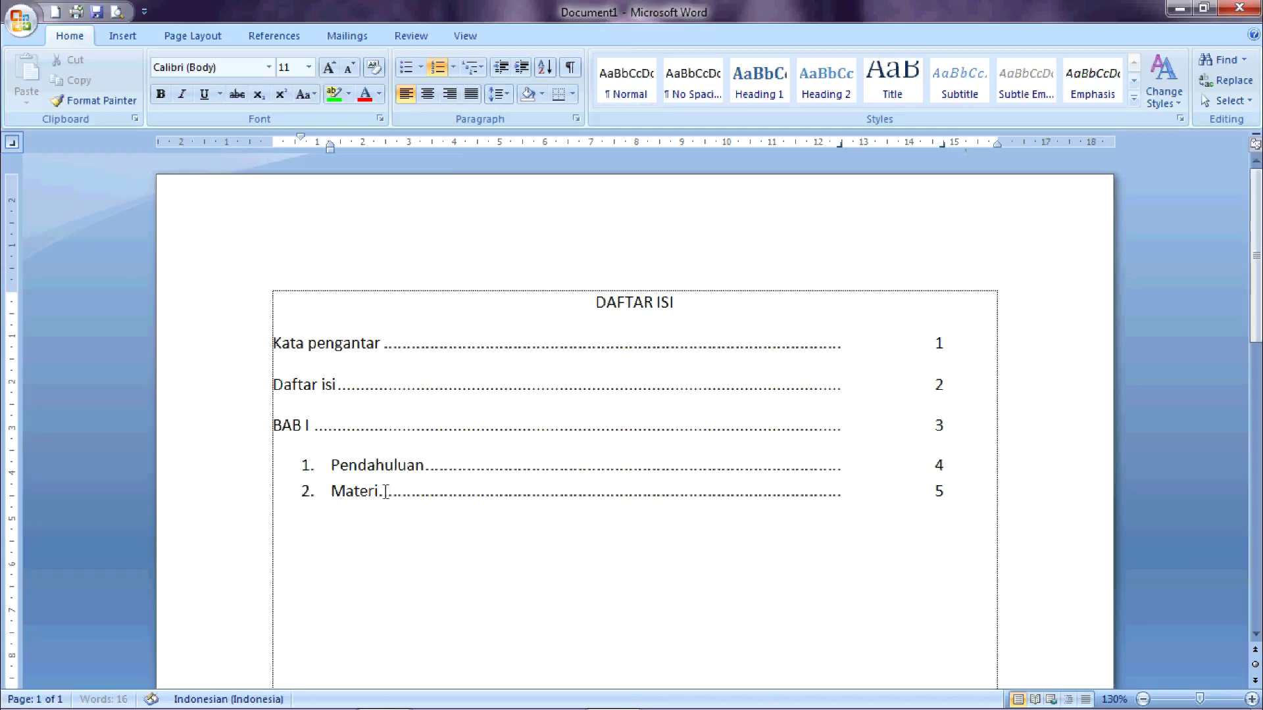